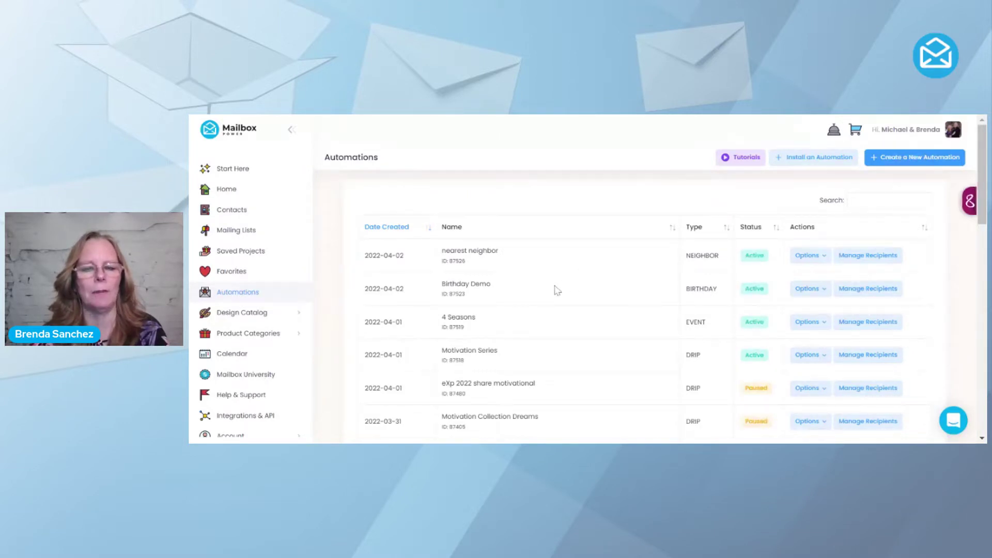
- From Birthday Demo's Manage Recipients page, enroll the Female Birthdays group alongside the Birthday Demo list
{"action": "left_click", "coordinate": [858, 296]}
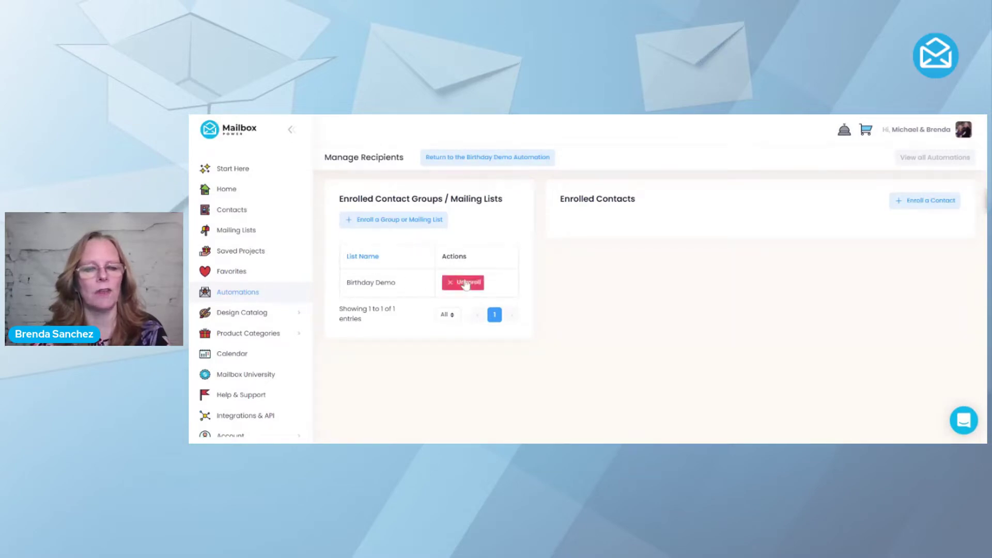
{"action": "left_click", "coordinate": [422, 222]}
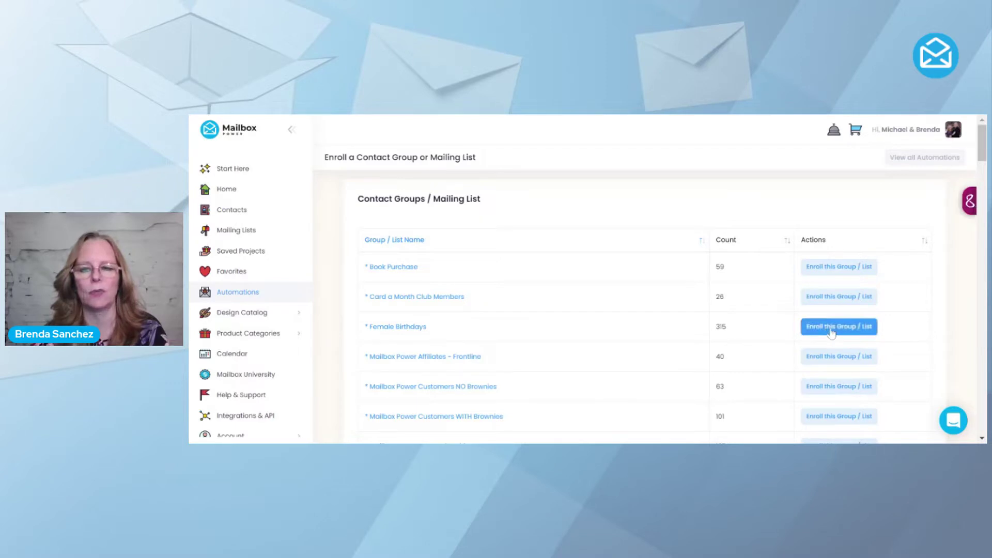
{"action": "left_click", "coordinate": [845, 330]}
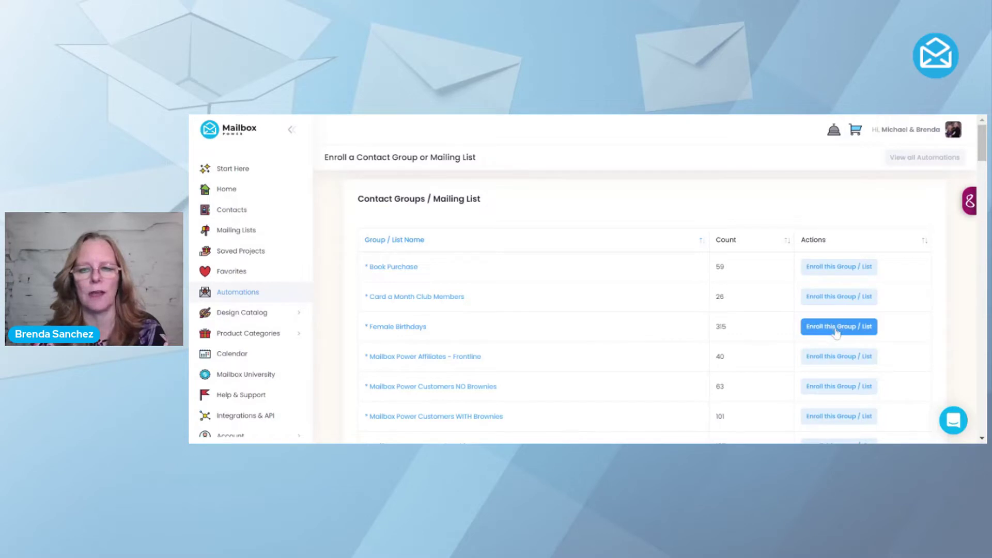
{"action": "left_click", "coordinate": [835, 328]}
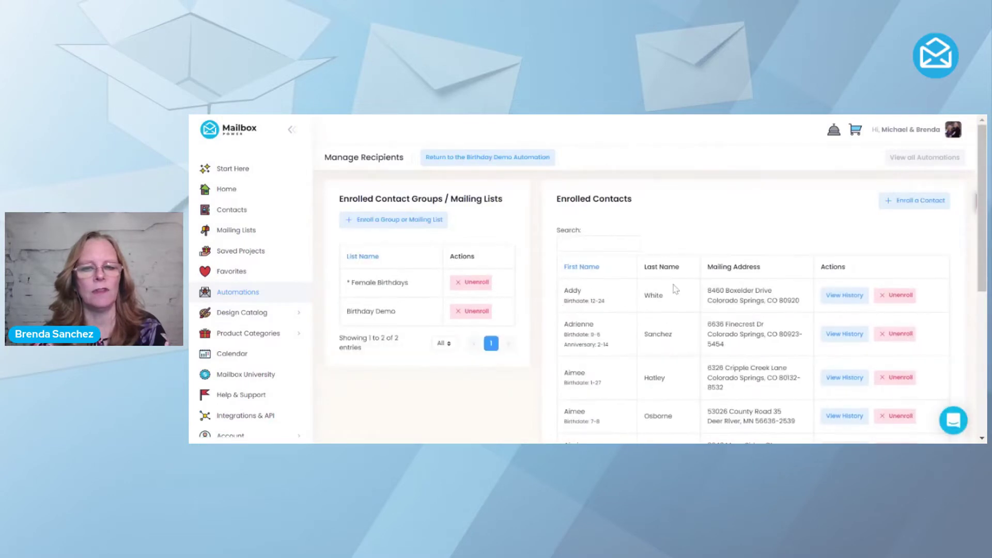
{"action": "left_click_drag", "start_coordinate": [983, 163], "coordinate": [983, 312]}
{"action": "left_click", "coordinate": [958, 369]}
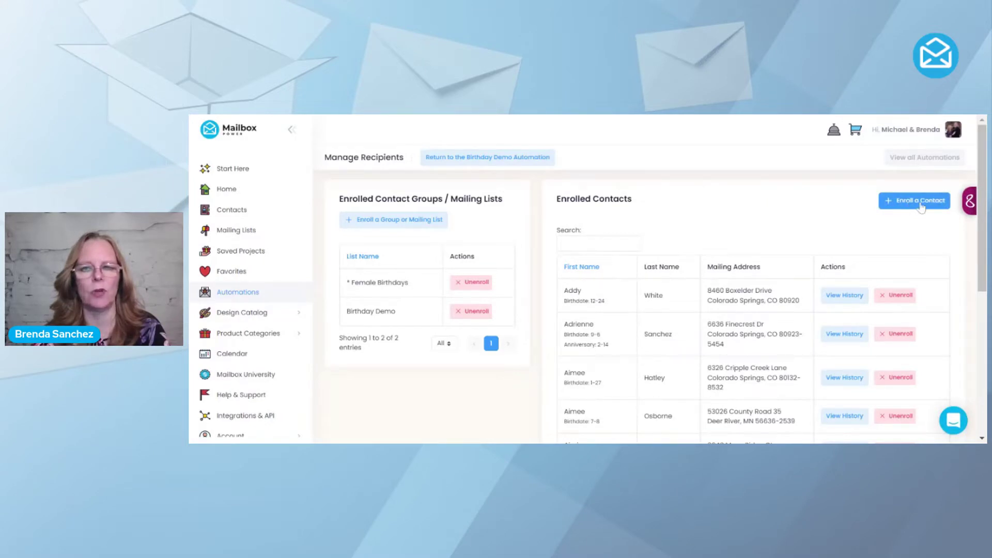
- Search contacts by name, tick the matching contact, and confirm enrolling it in Birthday Demo
{"action": "left_click", "coordinate": [920, 201]}
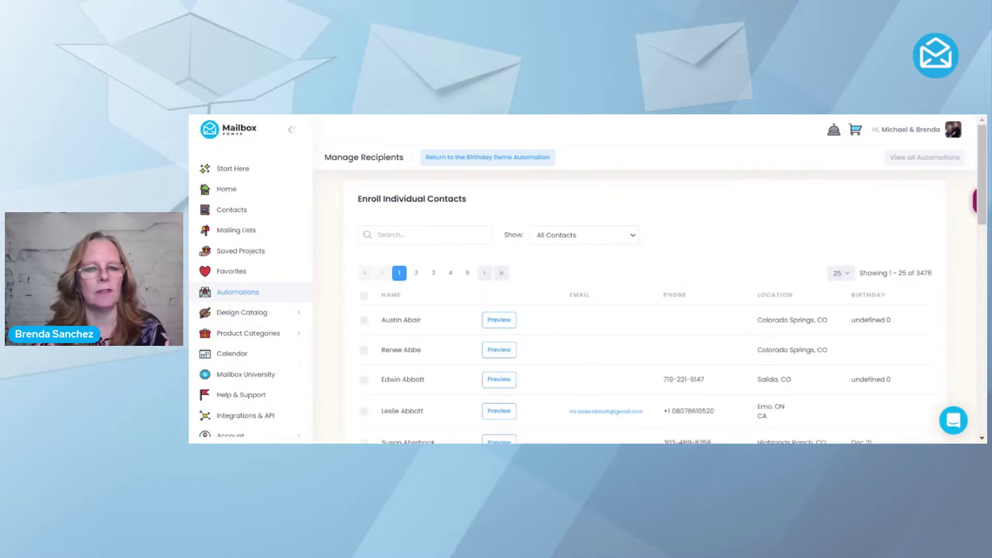
{"action": "left_click", "coordinate": [424, 235]}
{"action": "type", "text": "bren"}
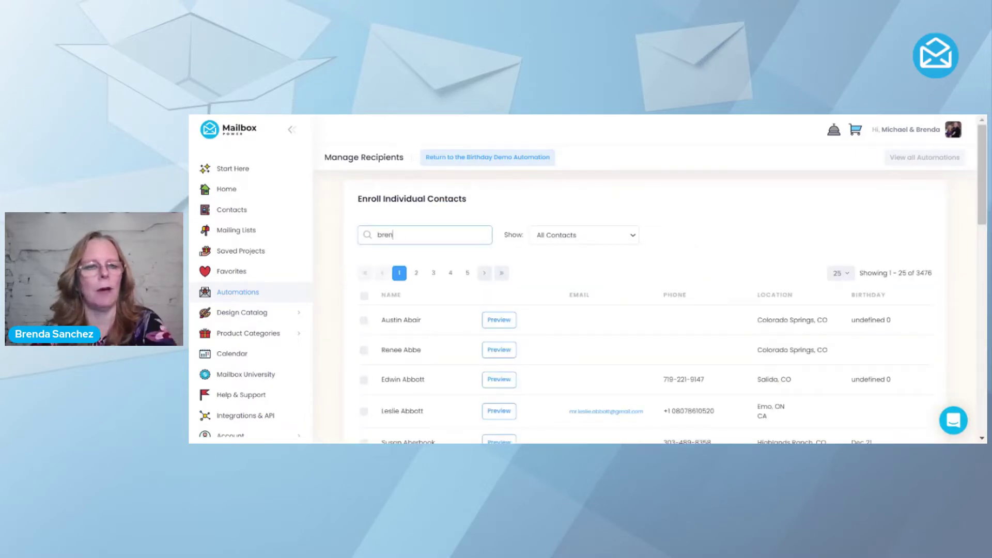
{"action": "type", "text": "da"}
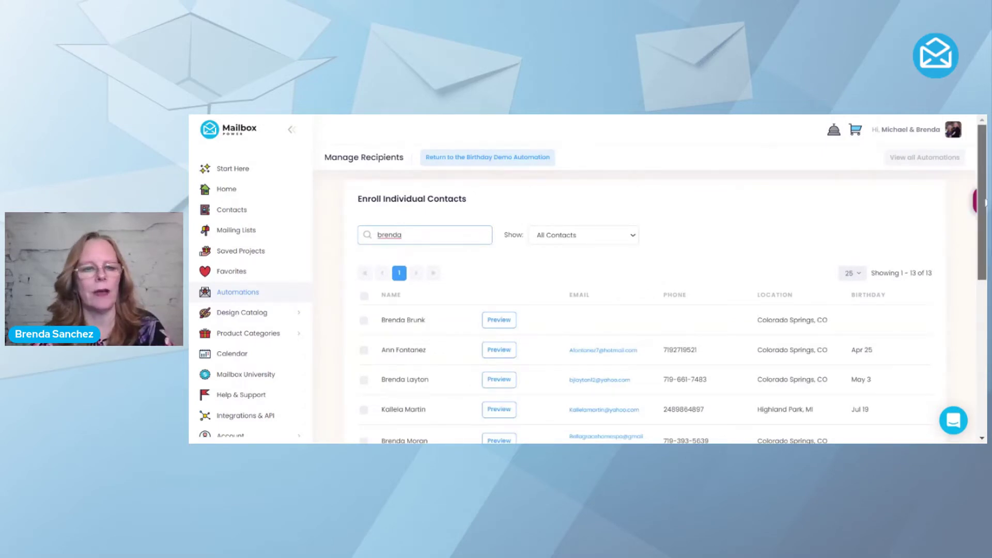
{"action": "scroll", "coordinate": [936, 203], "scroll_direction": "down", "scroll_amount": 3}
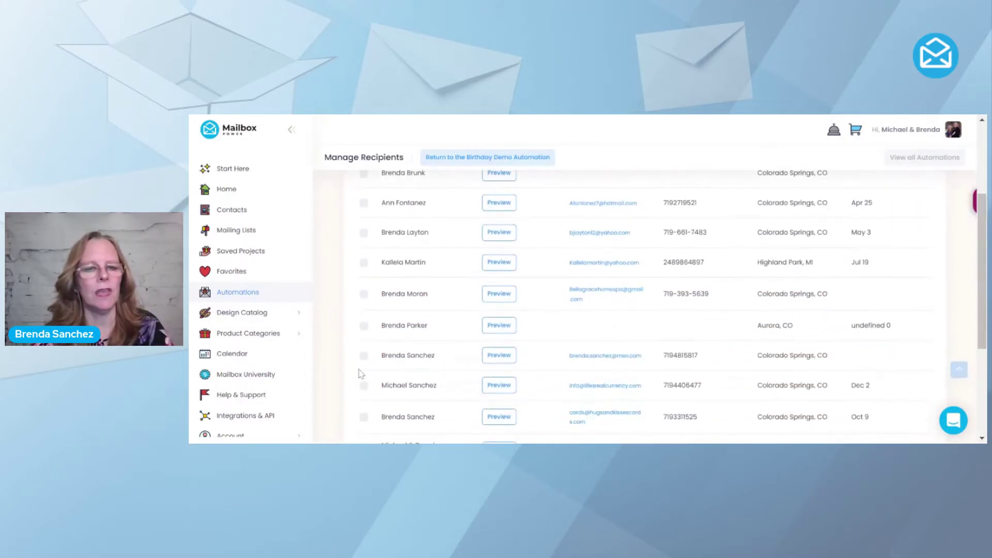
{"action": "left_click", "coordinate": [363, 356]}
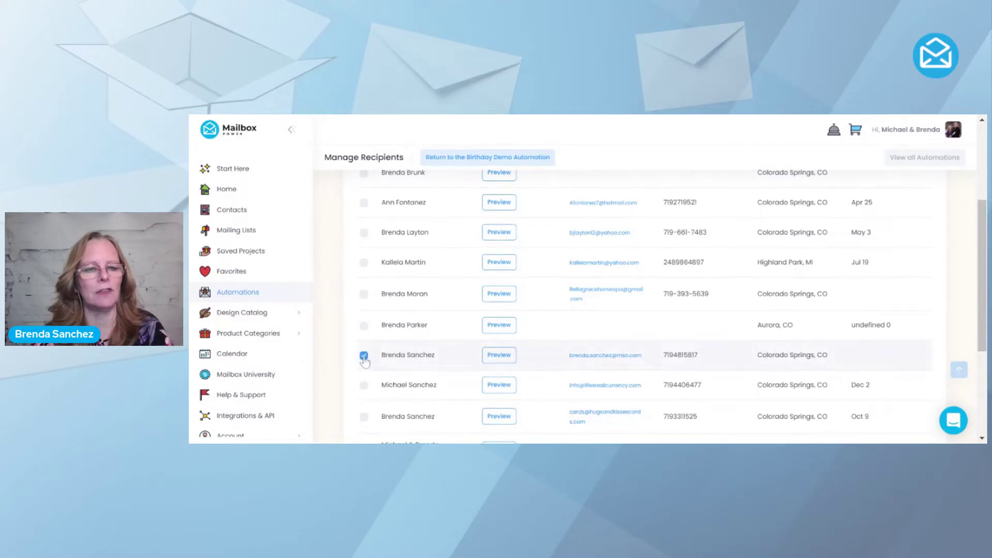
{"action": "scroll", "coordinate": [645, 304], "scroll_direction": "up", "scroll_amount": 5}
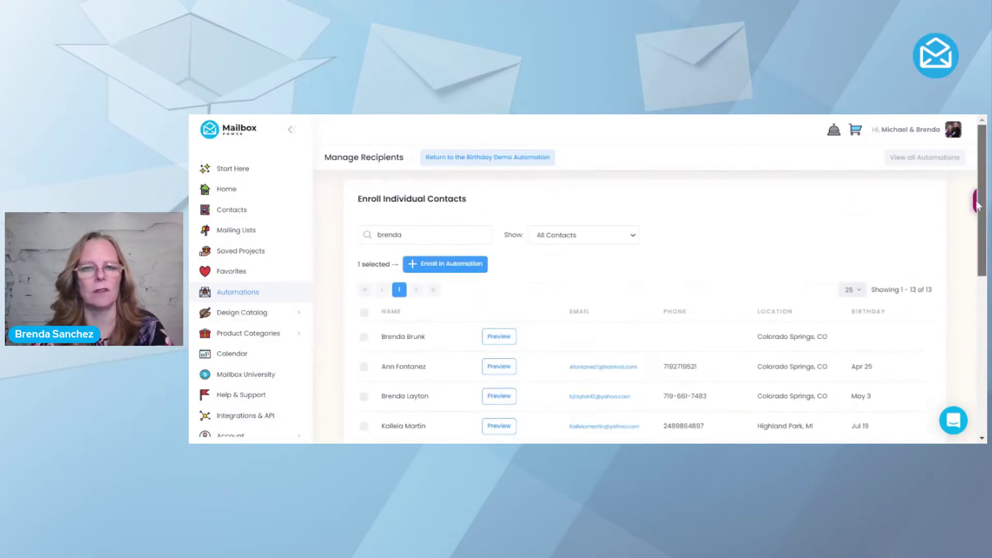
{"action": "left_click", "coordinate": [452, 265]}
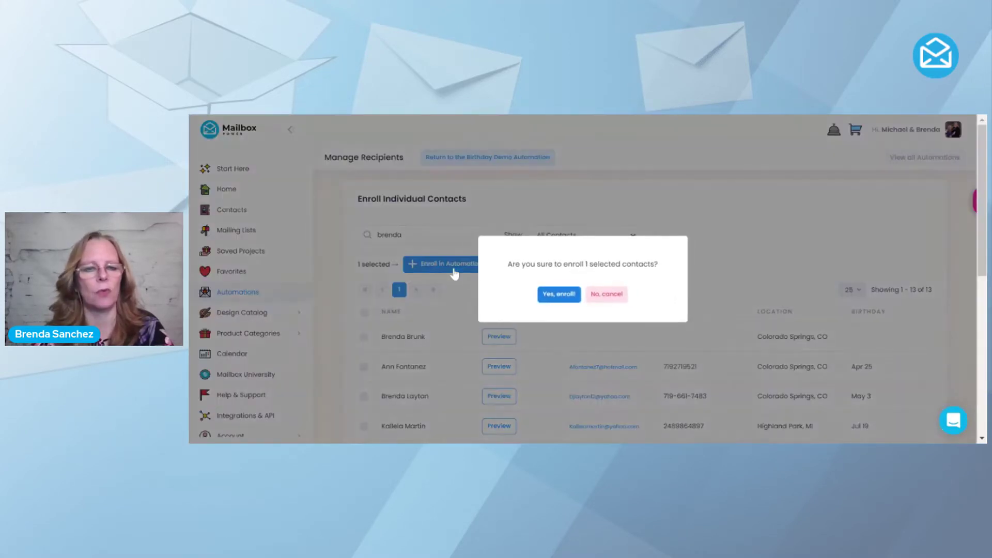
{"action": "left_click", "coordinate": [567, 295]}
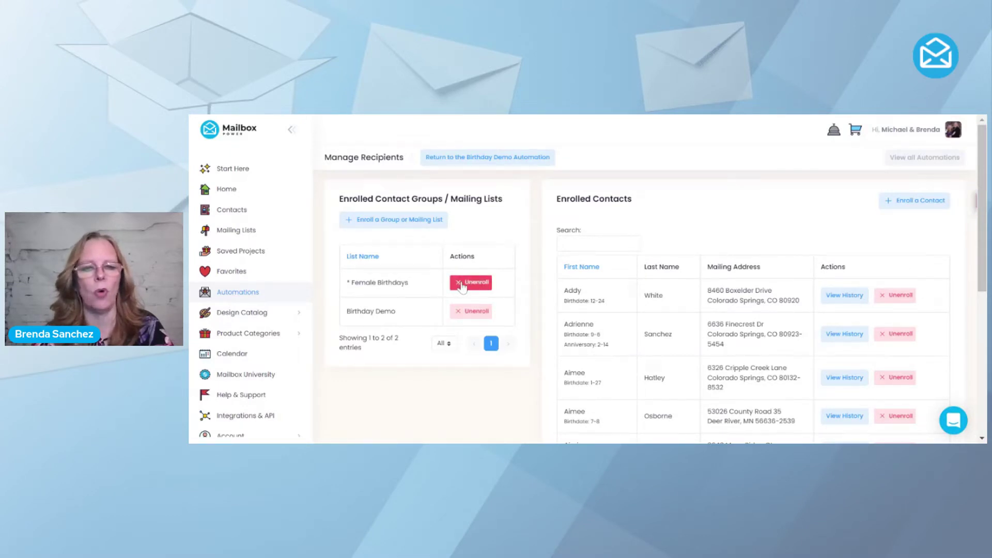
- Unenroll the Female Birthdays group, then the single enrolled contact, confirming Yes each time
{"action": "left_click", "coordinate": [462, 285]}
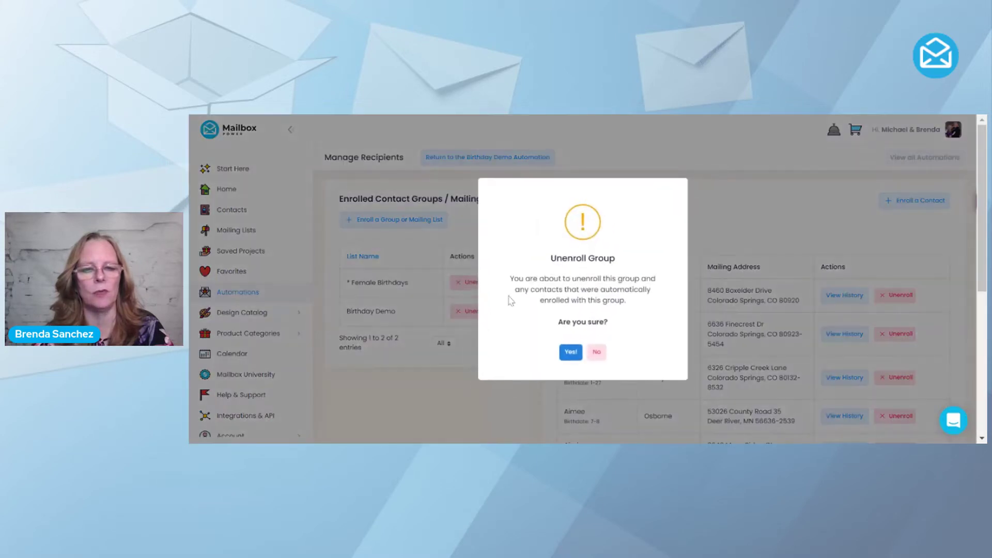
{"action": "left_click", "coordinate": [571, 350]}
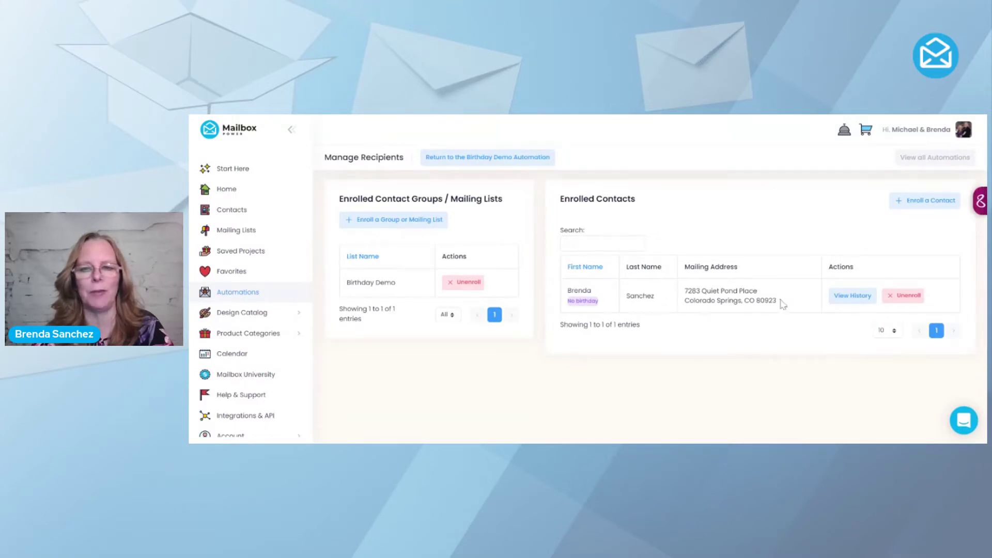
{"action": "left_click", "coordinate": [905, 303]}
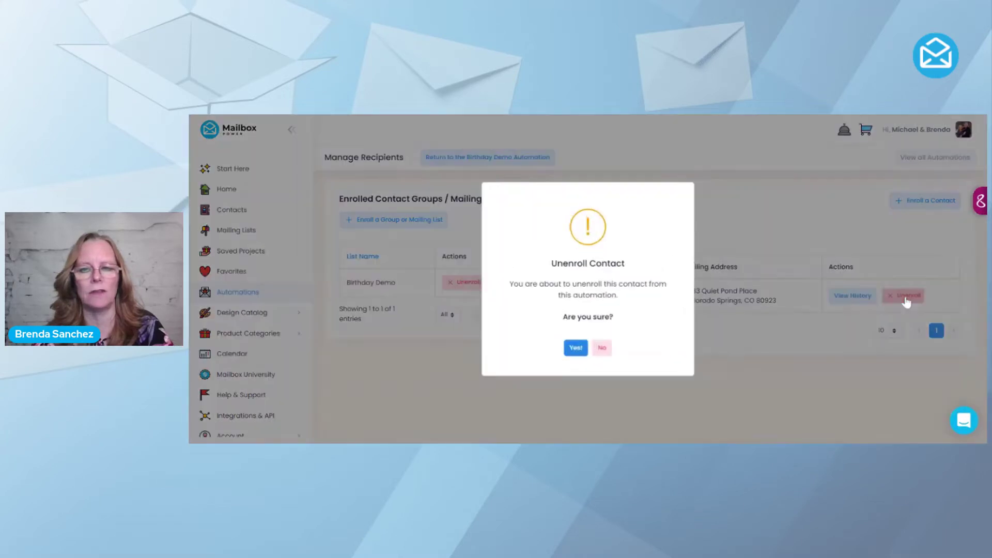
{"action": "left_click", "coordinate": [573, 341]}
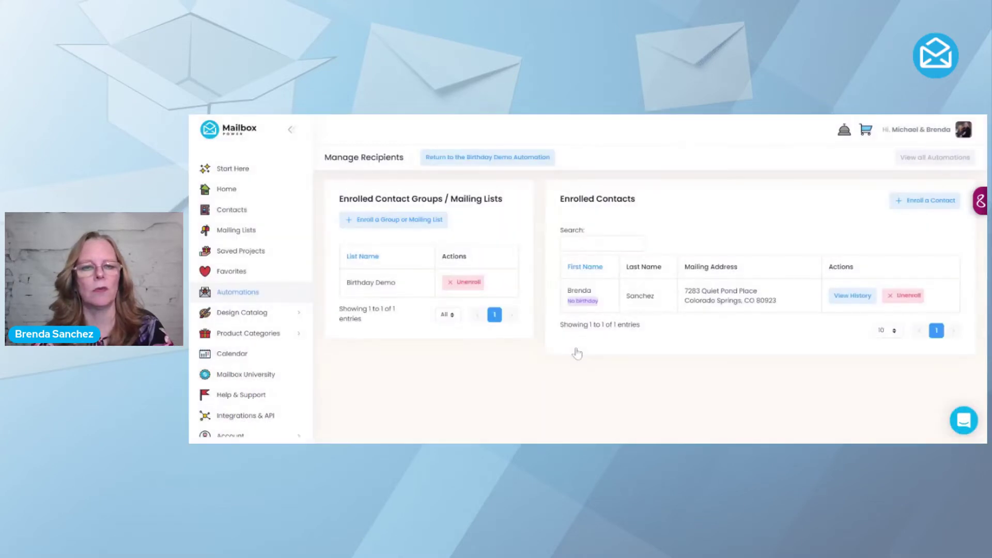
{"action": "left_click", "coordinate": [432, 221]}
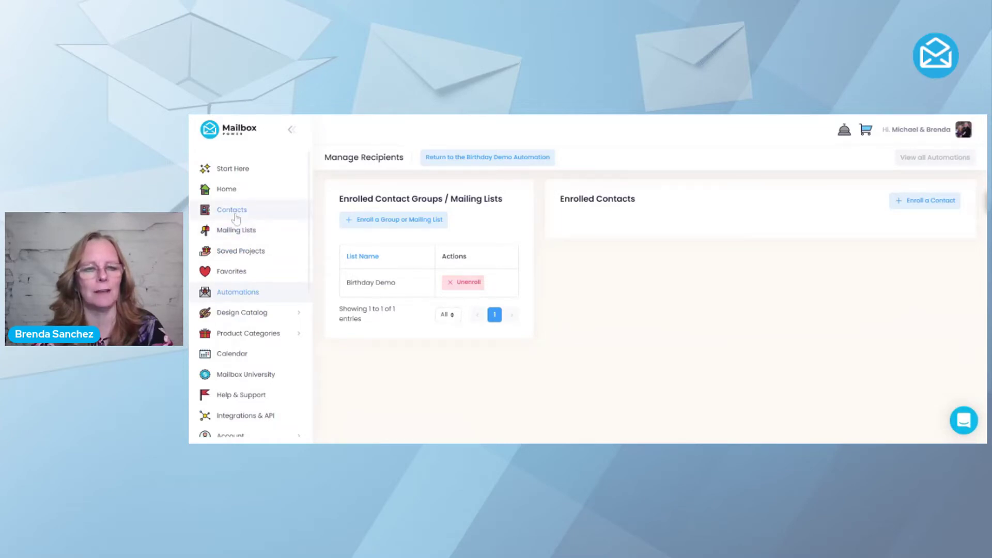
- Search the contact list by name and select the Hugs and Kisses Cards contact
{"action": "left_click", "coordinate": [236, 217]}
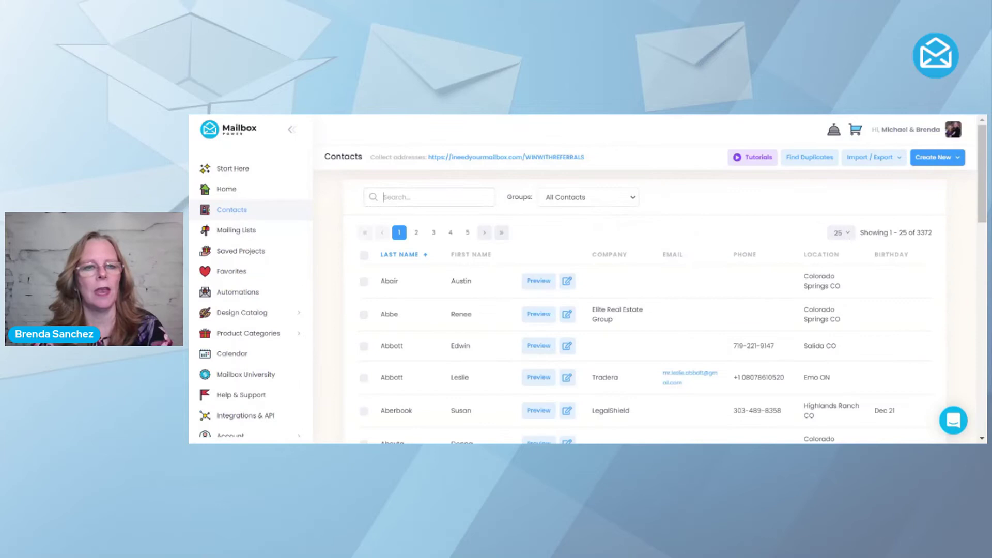
{"action": "type", "text": "brend"}
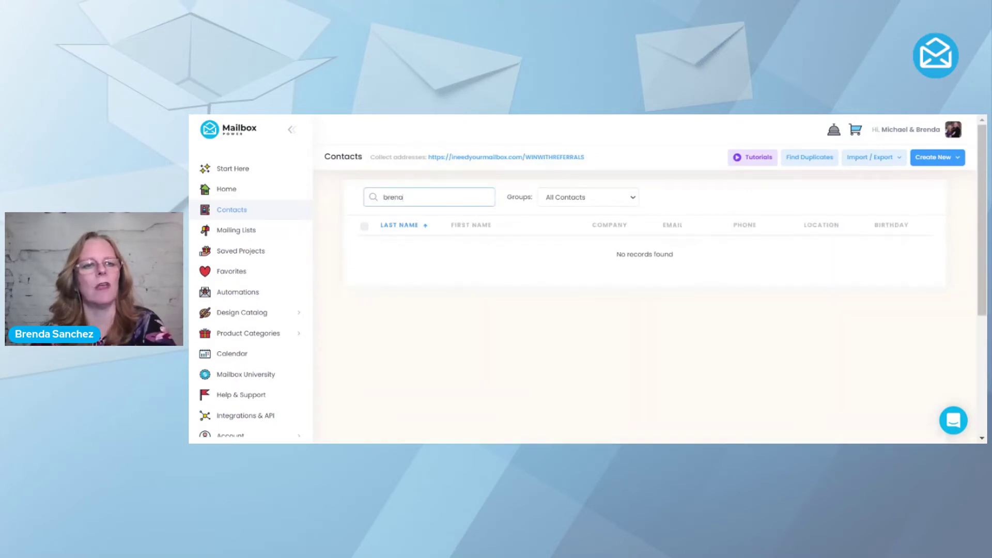
{"action": "type", "text": "a"}
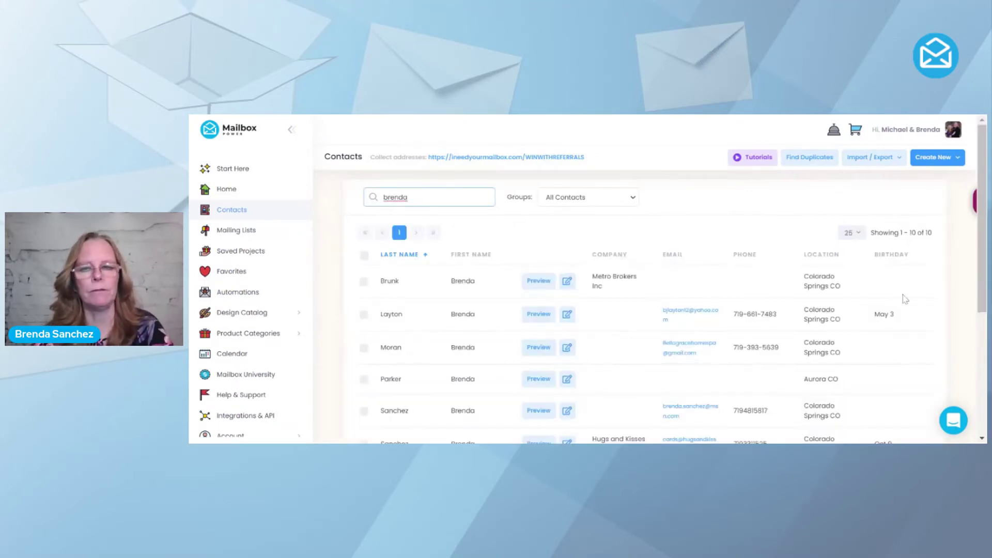
{"action": "scroll", "coordinate": [515, 292], "scroll_direction": "down", "scroll_amount": 3}
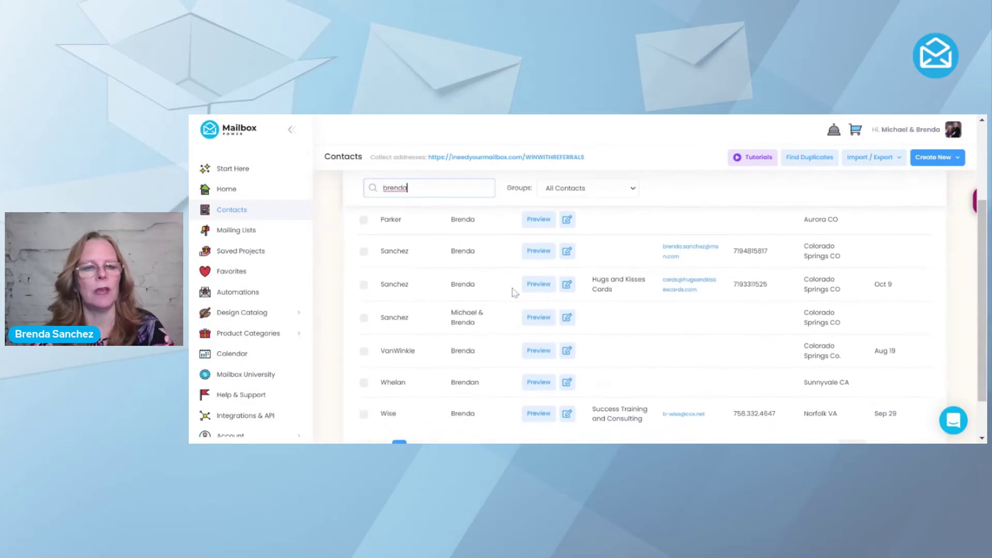
{"action": "left_click", "coordinate": [364, 285]}
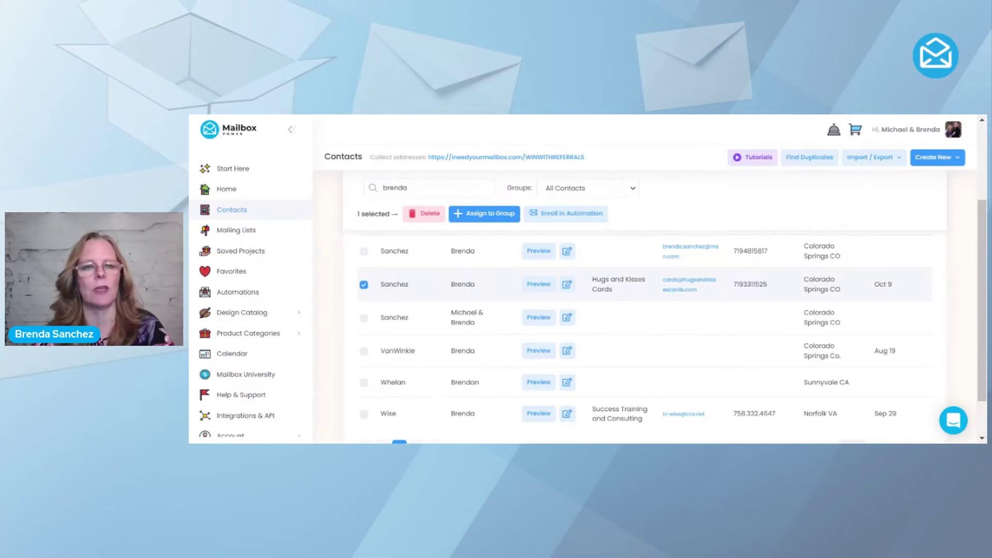
{"action": "left_click", "coordinate": [483, 214]}
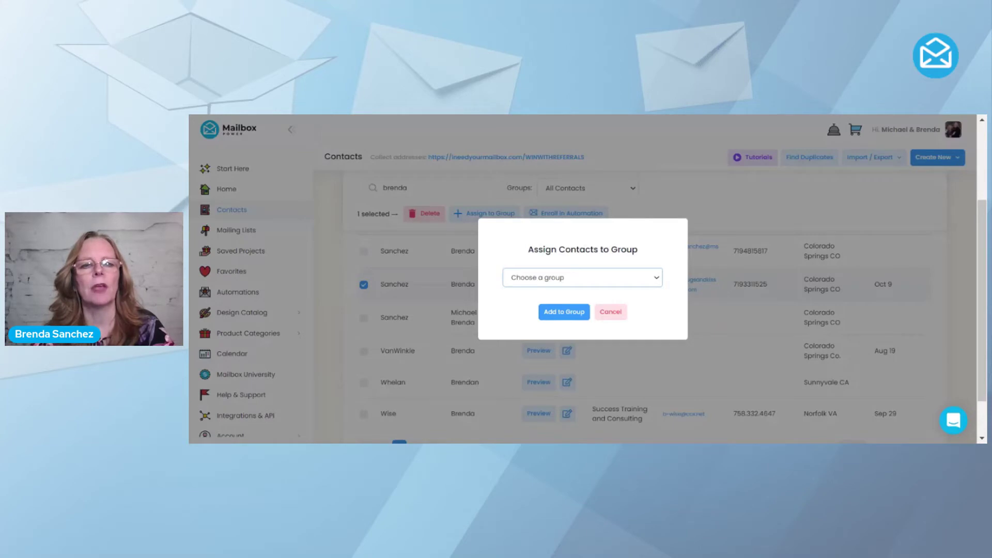
{"action": "left_click", "coordinate": [611, 312]}
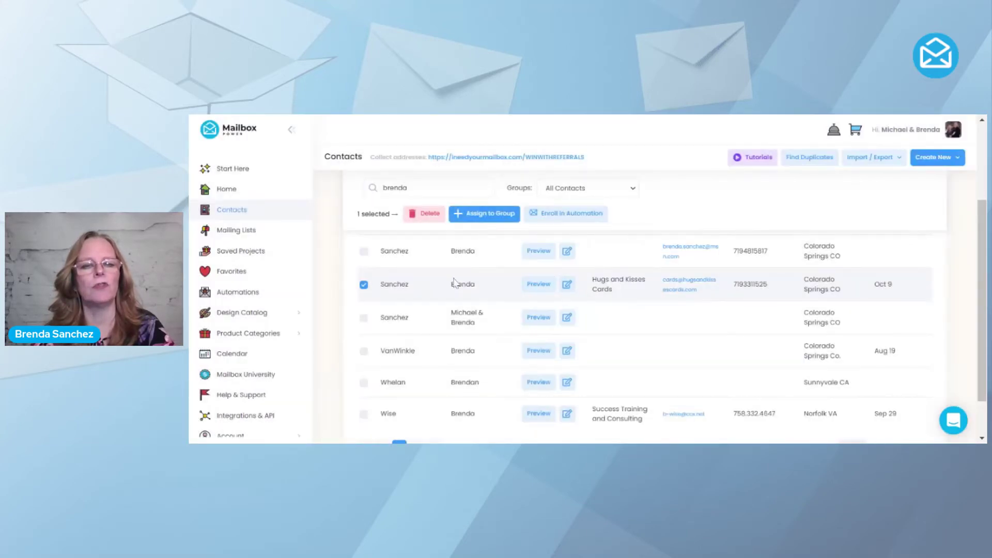
- Enroll the selected contact in the Birthday Demo automation and dismiss the success message
{"action": "left_click", "coordinate": [566, 218]}
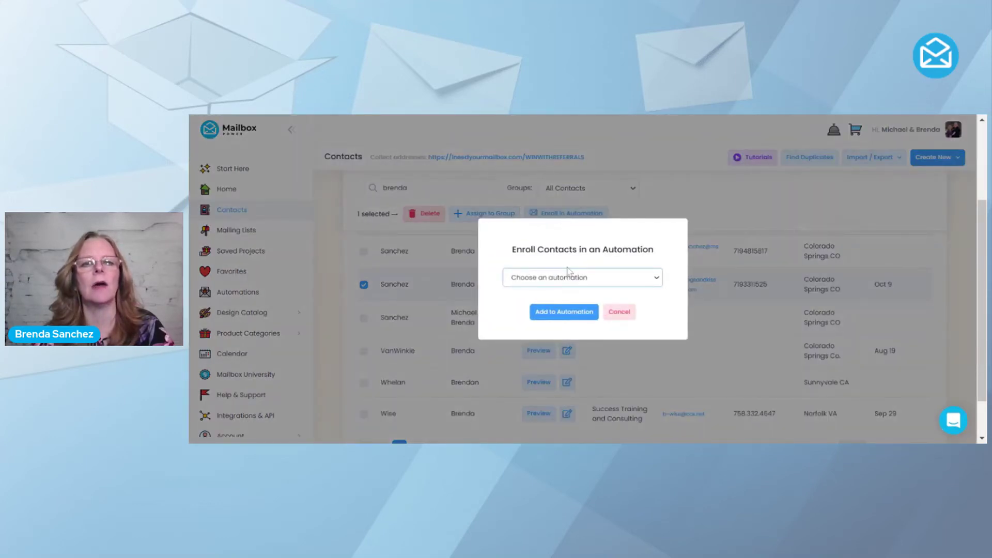
{"action": "left_click", "coordinate": [568, 274]}
{"action": "left_click", "coordinate": [571, 315]}
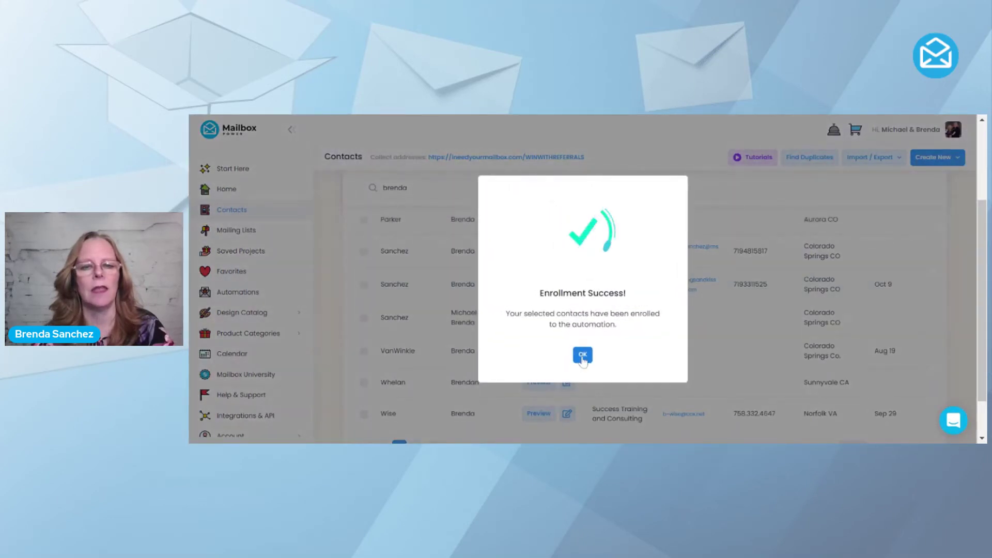
{"action": "left_click", "coordinate": [582, 357]}
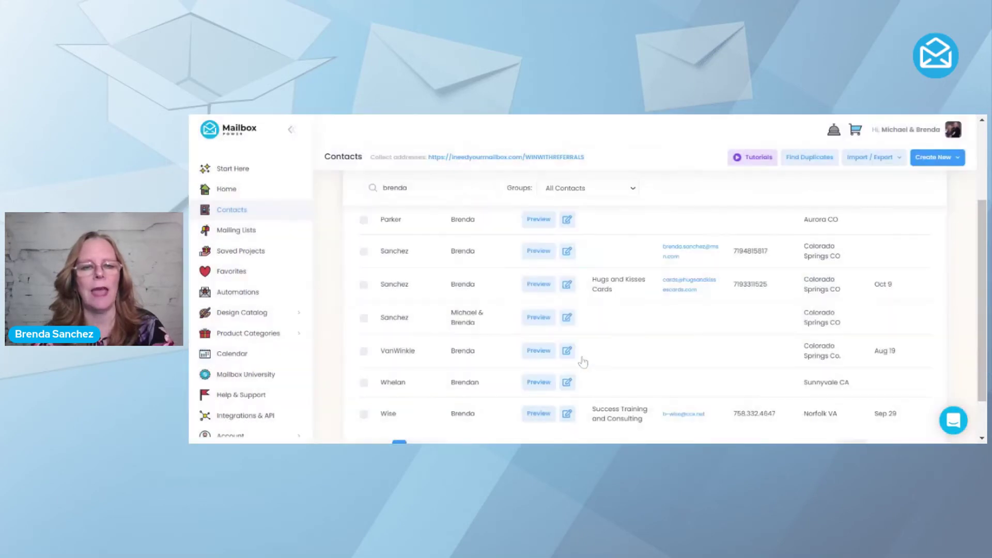
- Review Birthday Demo's enrolled lists and contacts under Automations, then return to Contacts
{"action": "left_click", "coordinate": [250, 295]}
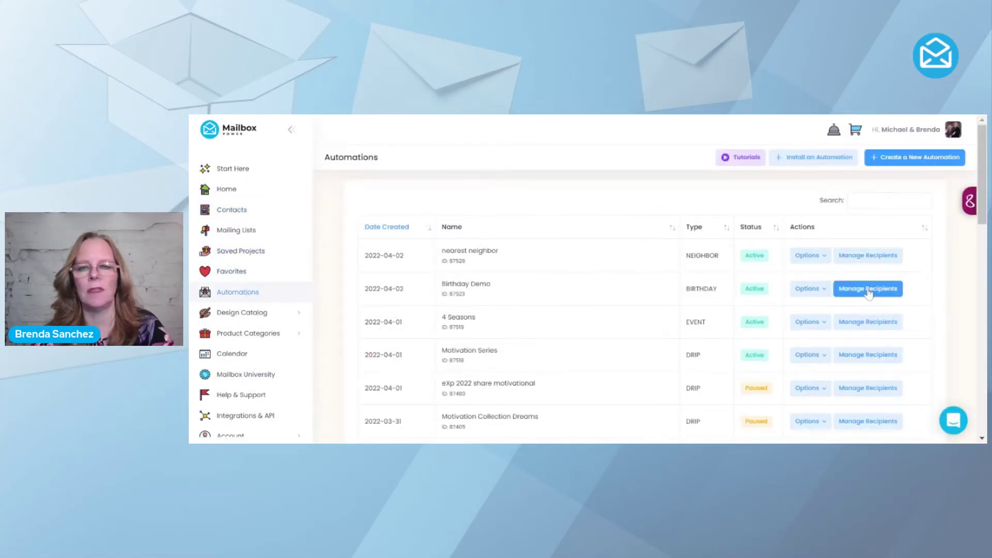
{"action": "left_click", "coordinate": [868, 288]}
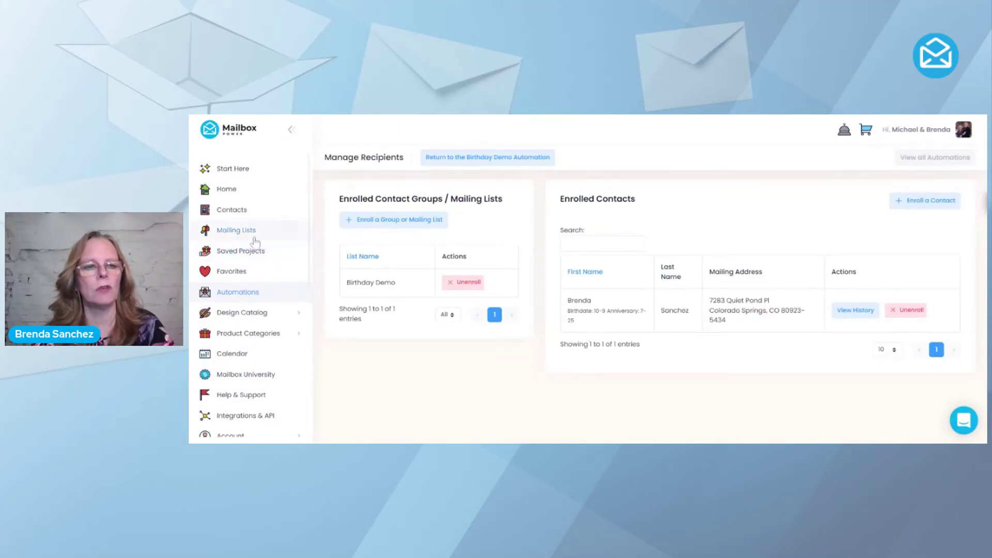
{"action": "left_click", "coordinate": [240, 214]}
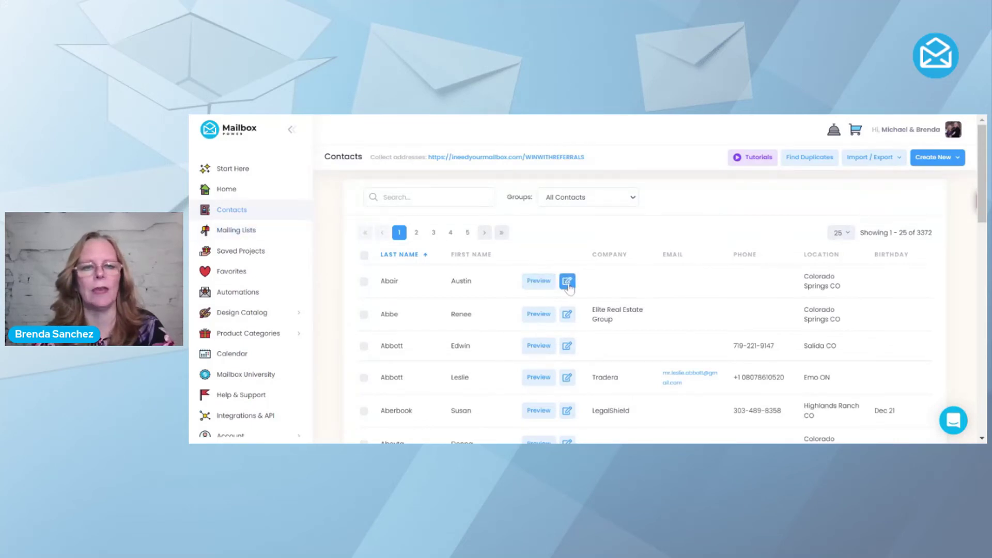
- Search the contacts by name and open the Inspire Referrals contact for editing
{"action": "left_click", "coordinate": [460, 199]}
{"action": "type", "text": "brend"}
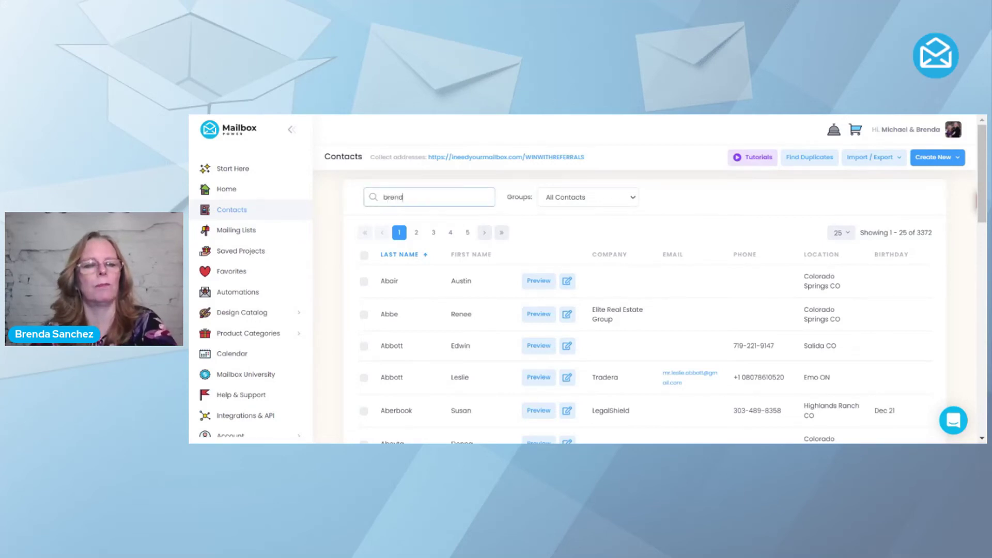
{"action": "key", "text": "BackSpace"}
{"action": "key", "text": "BackSpace"}
{"action": "key", "text": "BackSpace"}
{"action": "key", "text": "BackSpace"}
{"action": "key", "text": "BackSpace"}
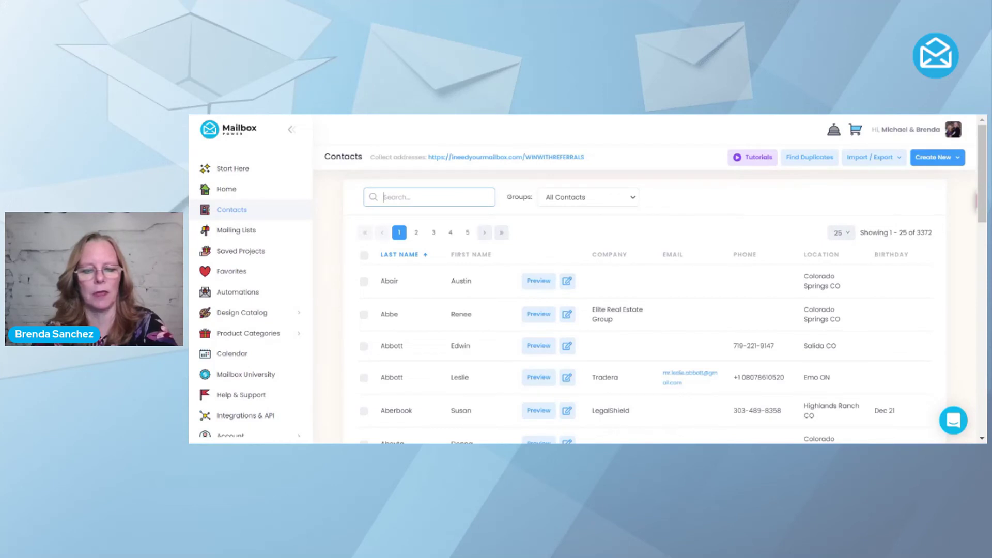
{"action": "type", "text": "andrea"}
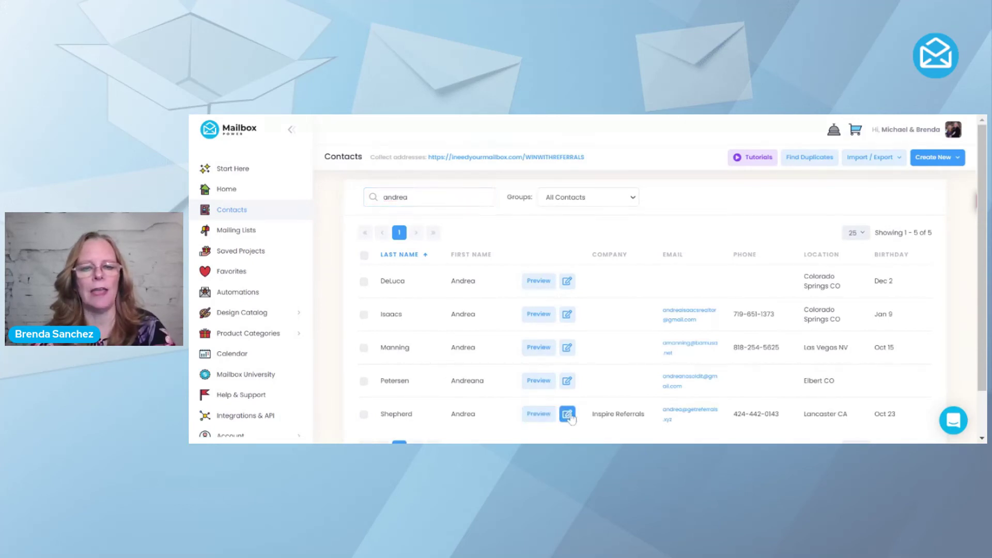
{"action": "left_click", "coordinate": [567, 415]}
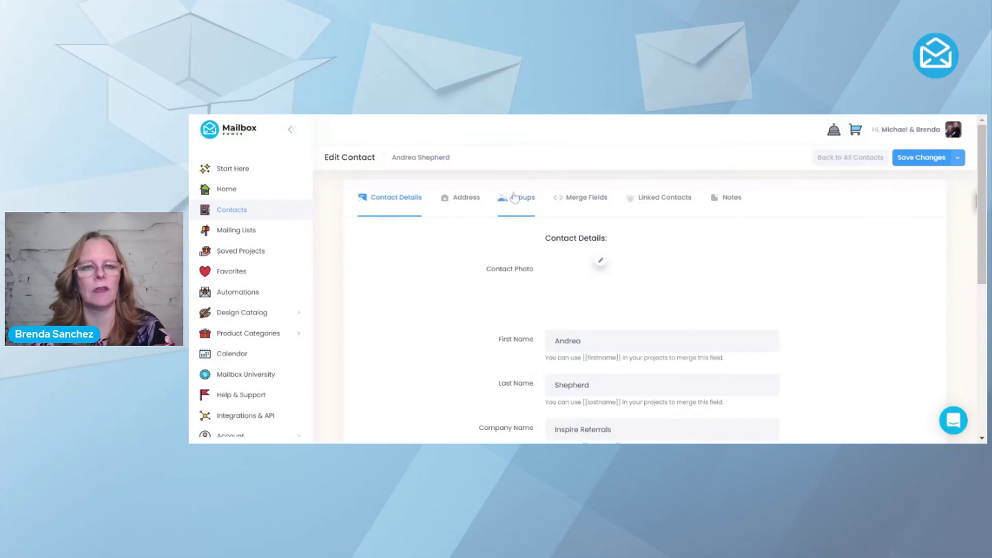
- Tick Birthday Demo in the contact's groups and save the changes
{"action": "left_click", "coordinate": [519, 200]}
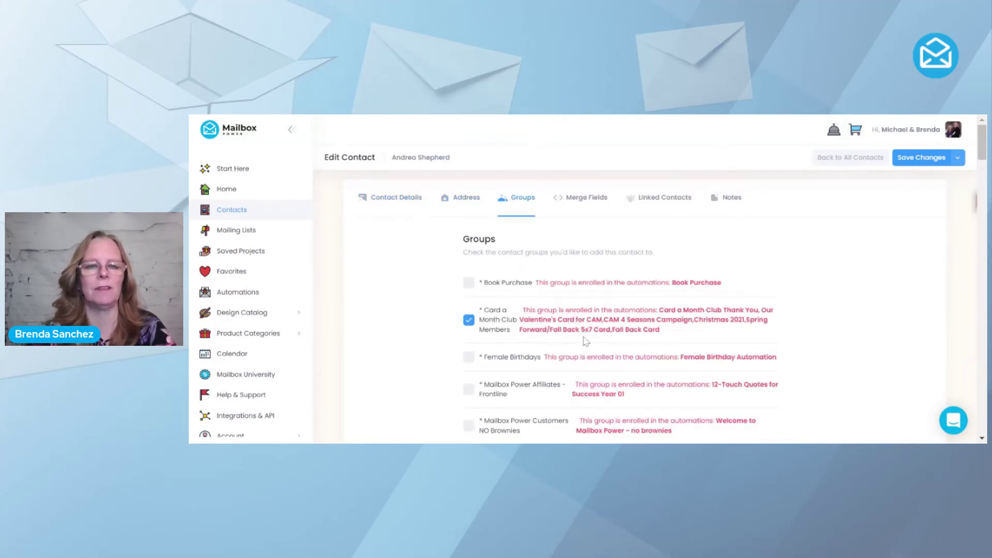
{"action": "scroll", "coordinate": [585, 341], "scroll_direction": "down", "scroll_amount": 5}
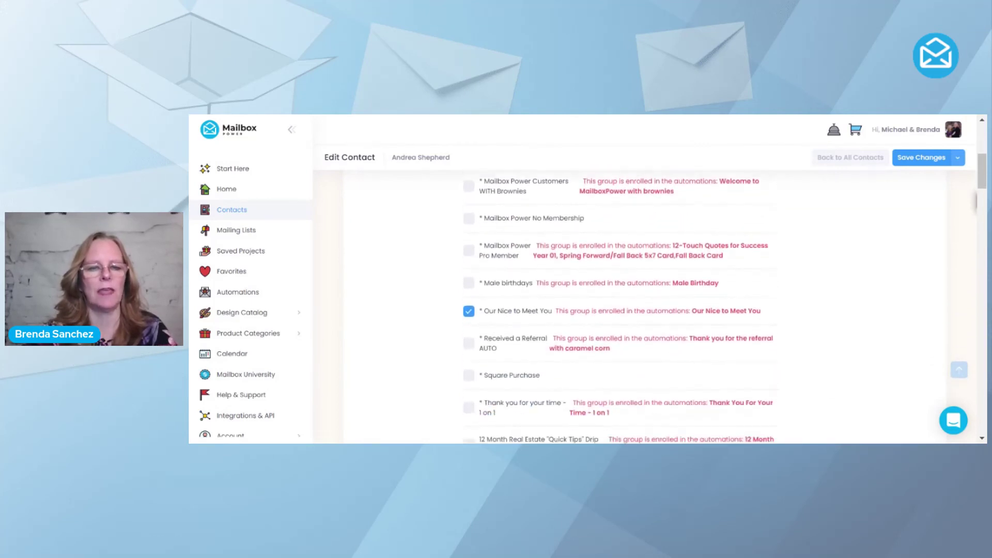
{"action": "scroll", "coordinate": [585, 341], "scroll_direction": "down", "scroll_amount": 7}
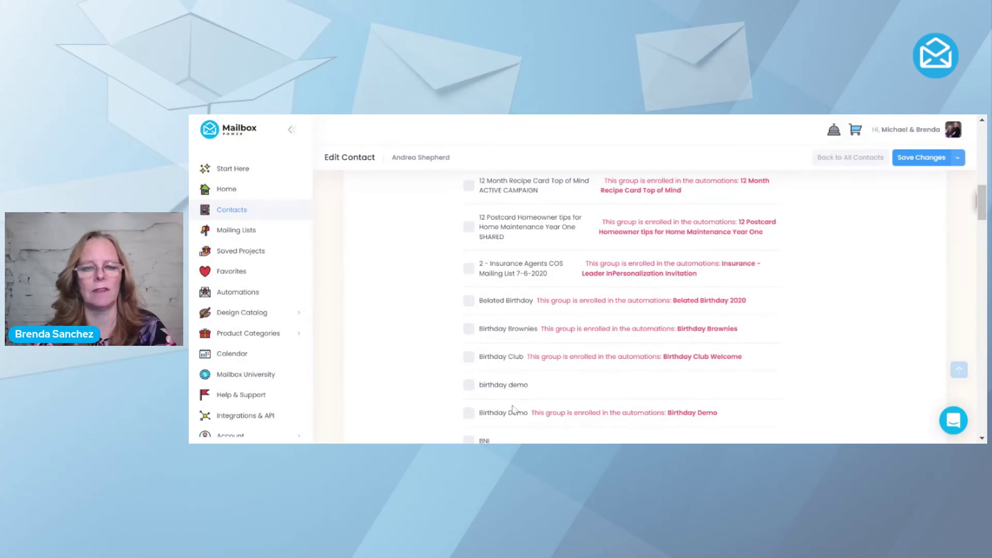
{"action": "left_click", "coordinate": [473, 415]}
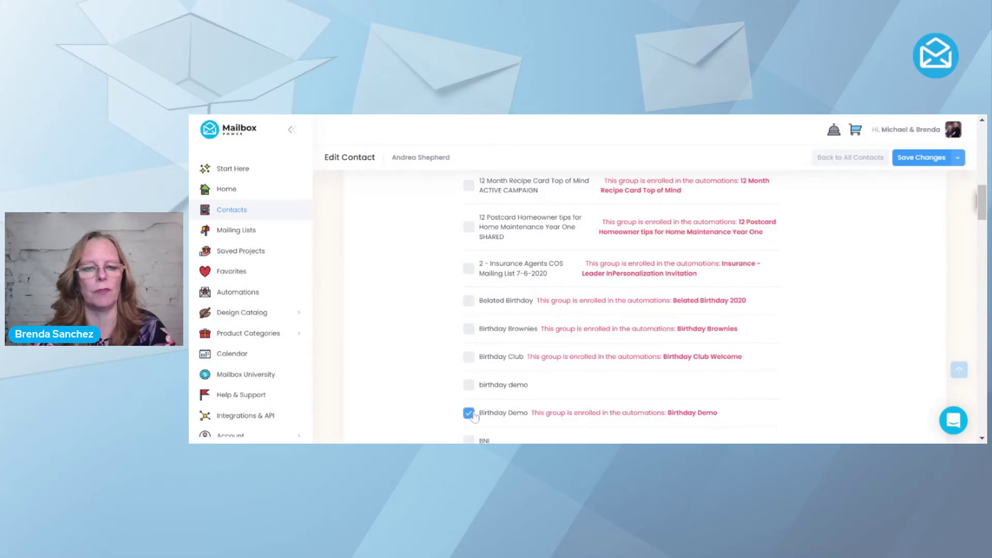
{"action": "left_click", "coordinate": [919, 159]}
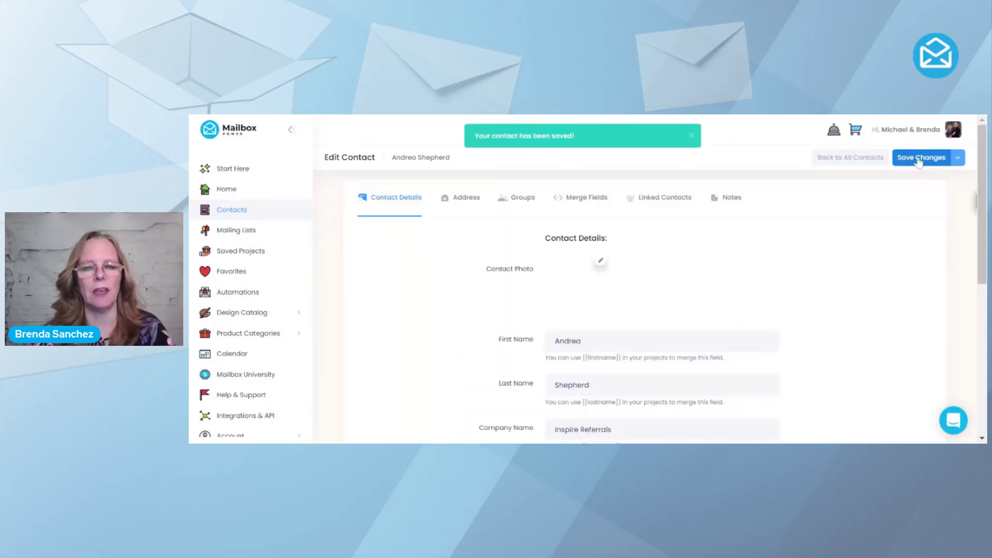
{"action": "left_click", "coordinate": [239, 217]}
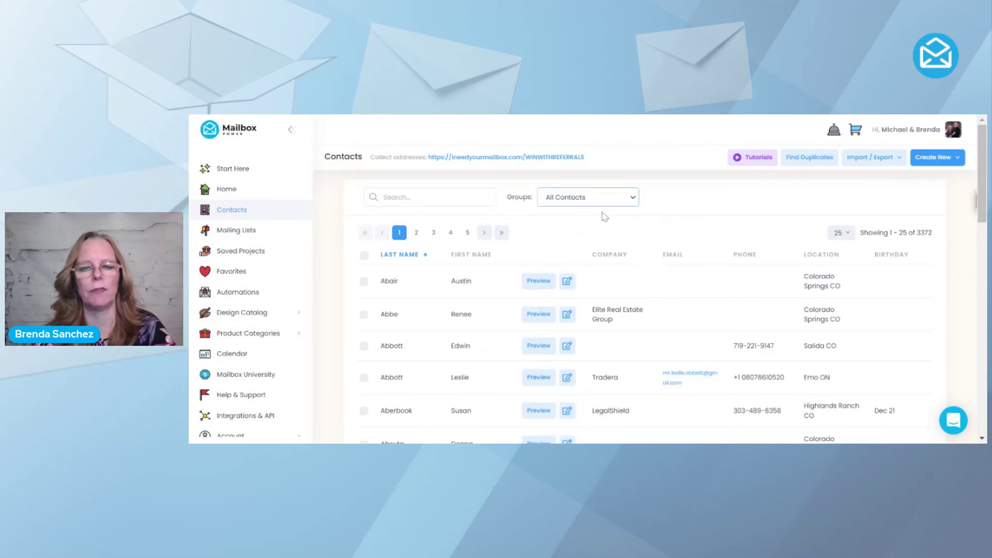
- Filter the Contacts list by the Birthday Demo group
{"action": "left_click", "coordinate": [588, 197]}
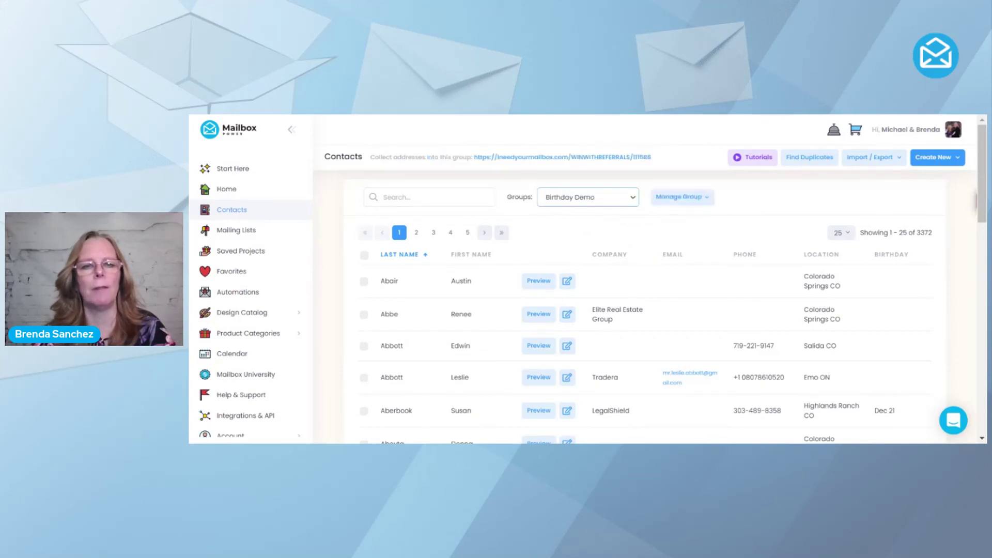